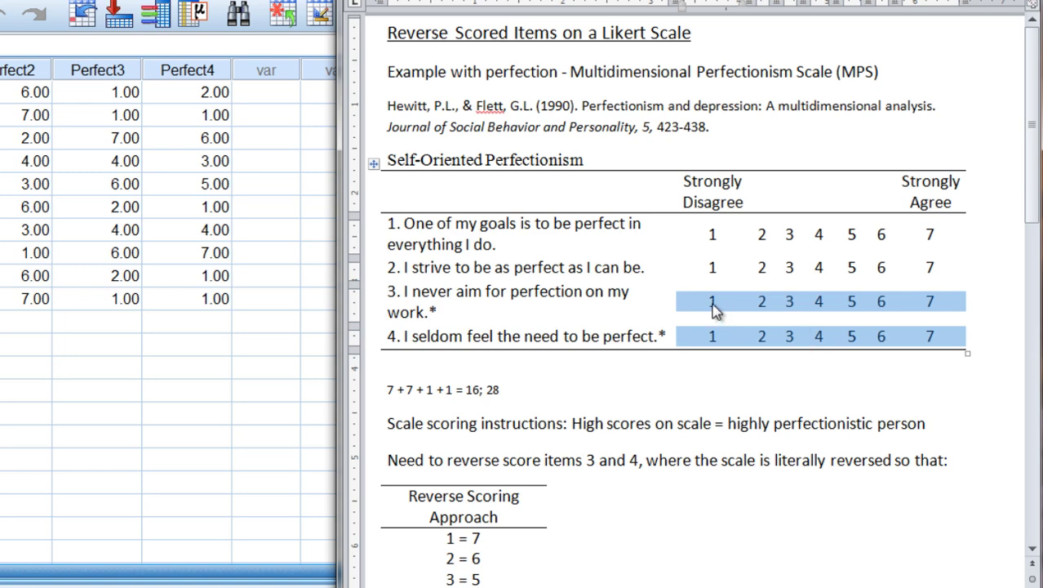
In the Word scoring notes, highlight item 3's wording and its 1 and 2 ratings.
double_click(713, 302)
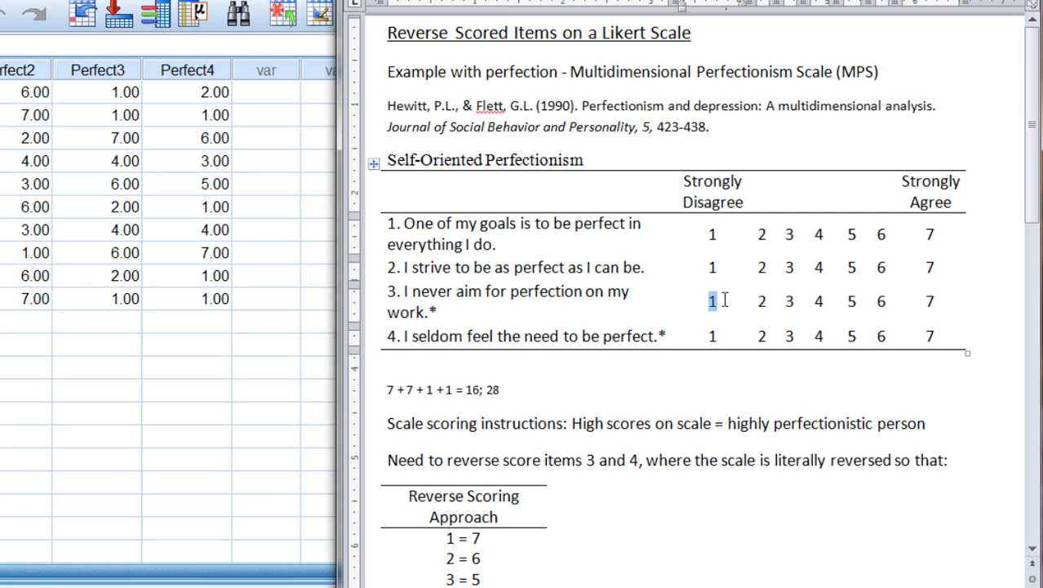
left_click(715, 302)
left_click_drag(715, 302, 913, 318)
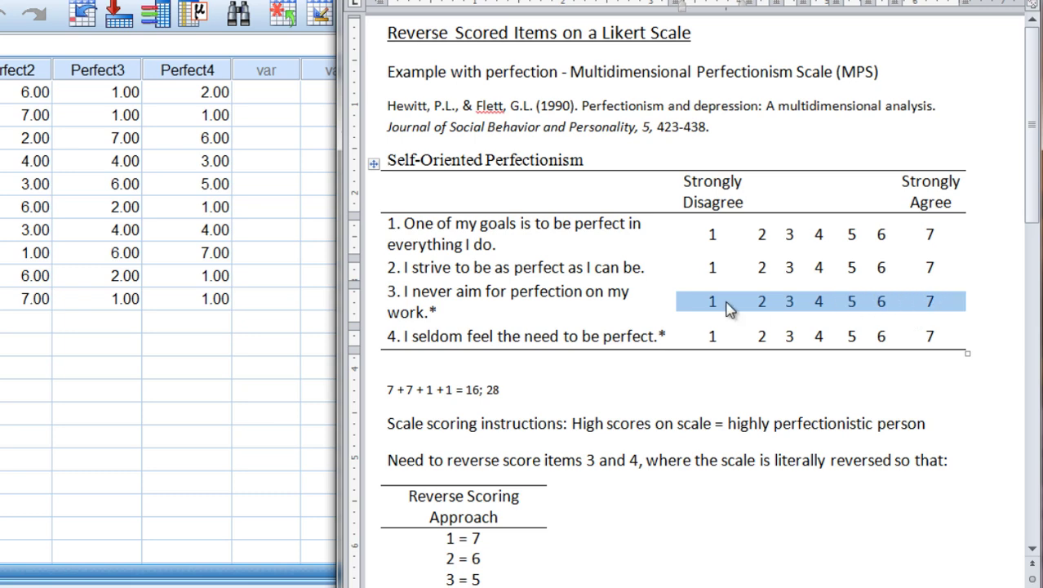
left_click_drag(708, 302, 719, 302)
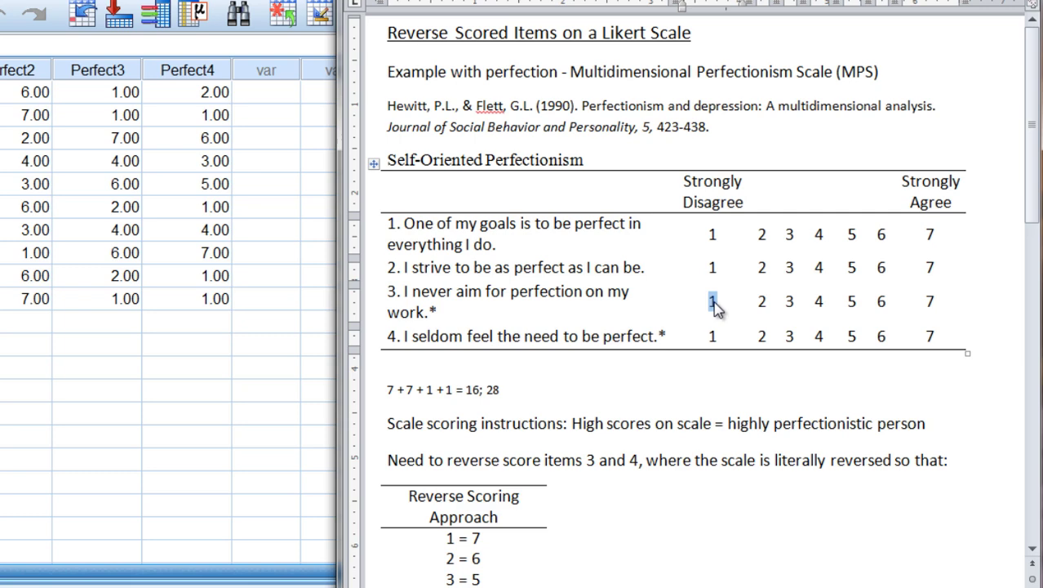
left_click_drag(755, 301, 769, 301)
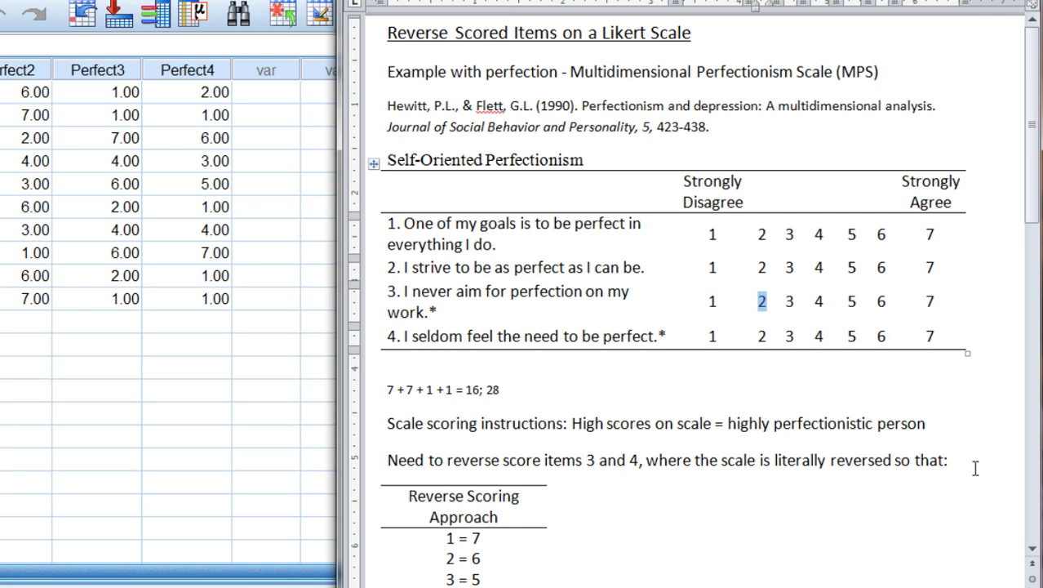
left_click_drag(1033, 214, 1034, 242)
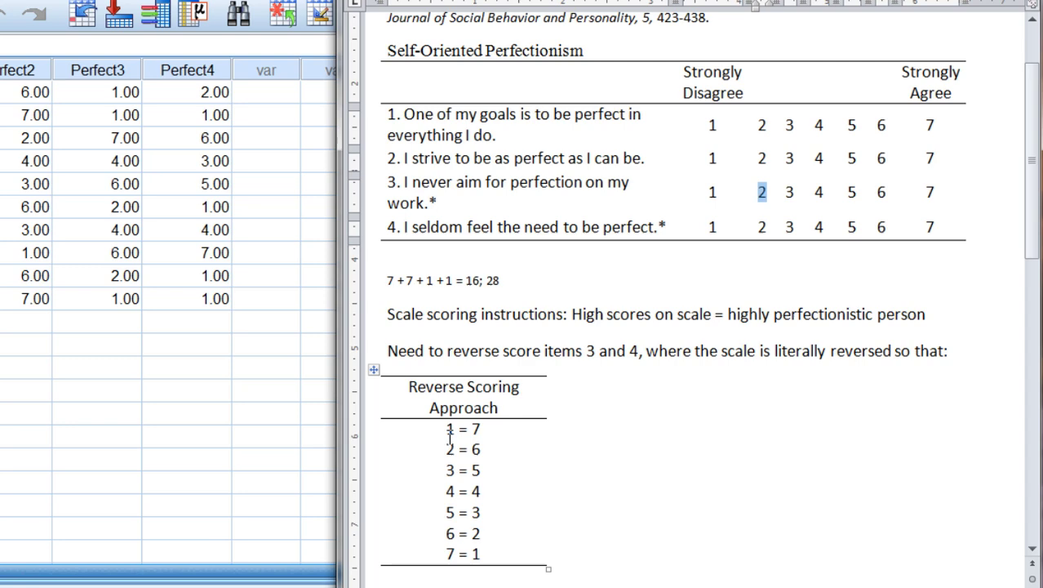
left_click_drag(398, 183, 445, 202)
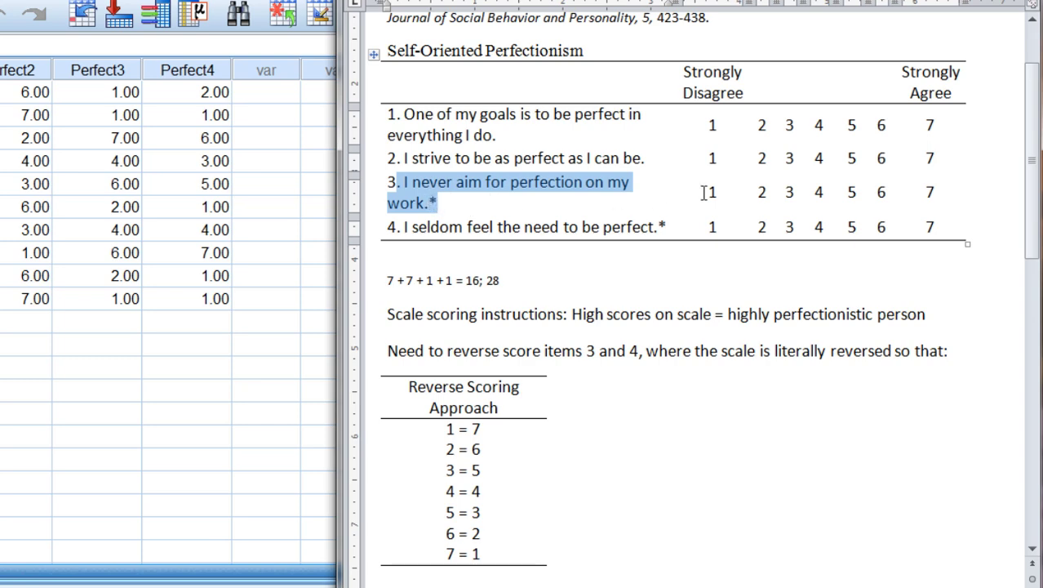
left_click_drag(702, 194, 714, 192)
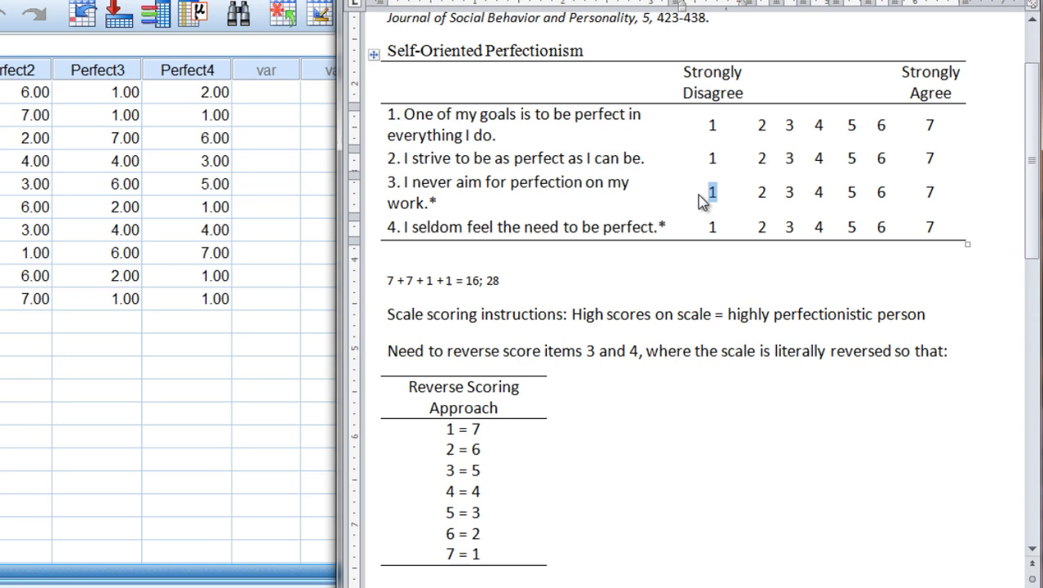
left_click_drag(487, 50, 587, 49)
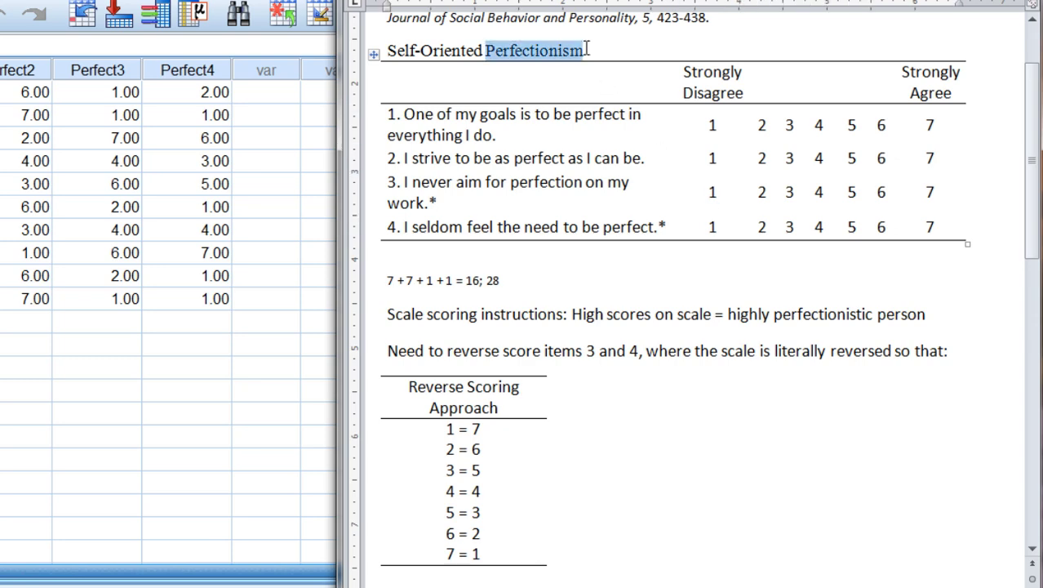
double_click(710, 192)
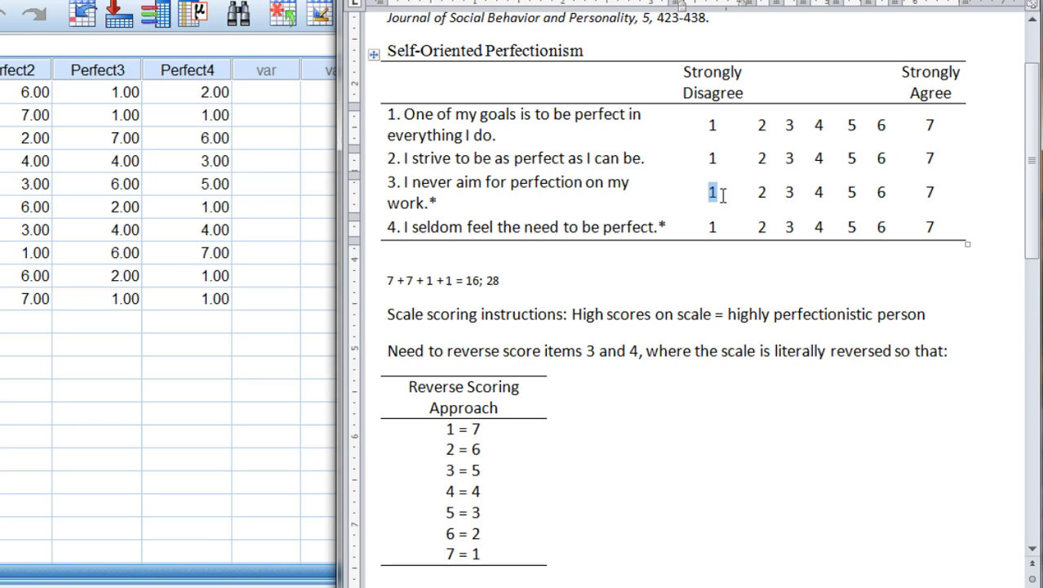
Highlight the reverse-scoring pairs 1 = 7, 2 = 6 and 3 = 5, then clear the highlight.
left_click_drag(445, 430, 489, 430)
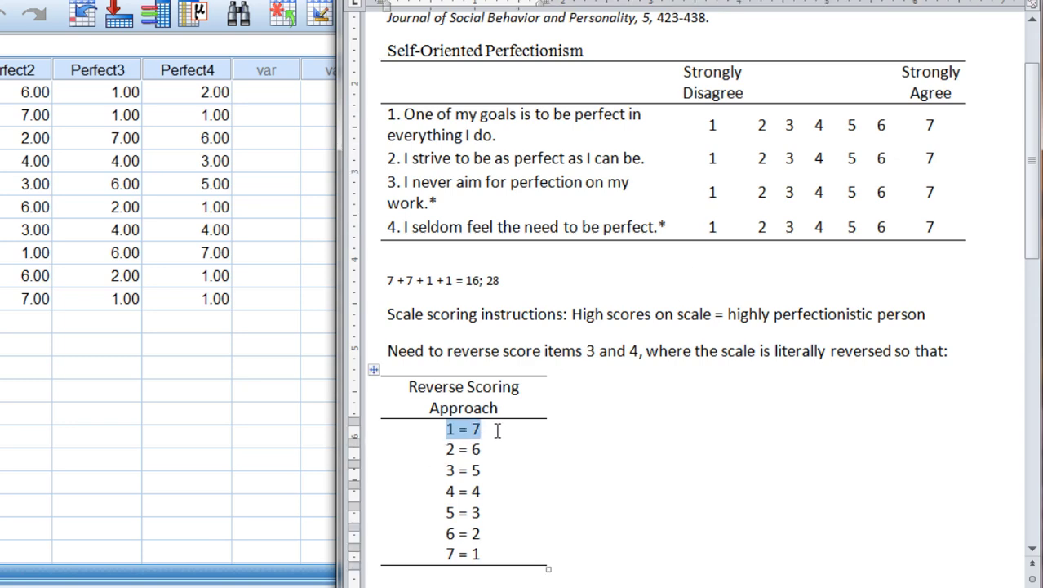
left_click_drag(448, 448, 482, 448)
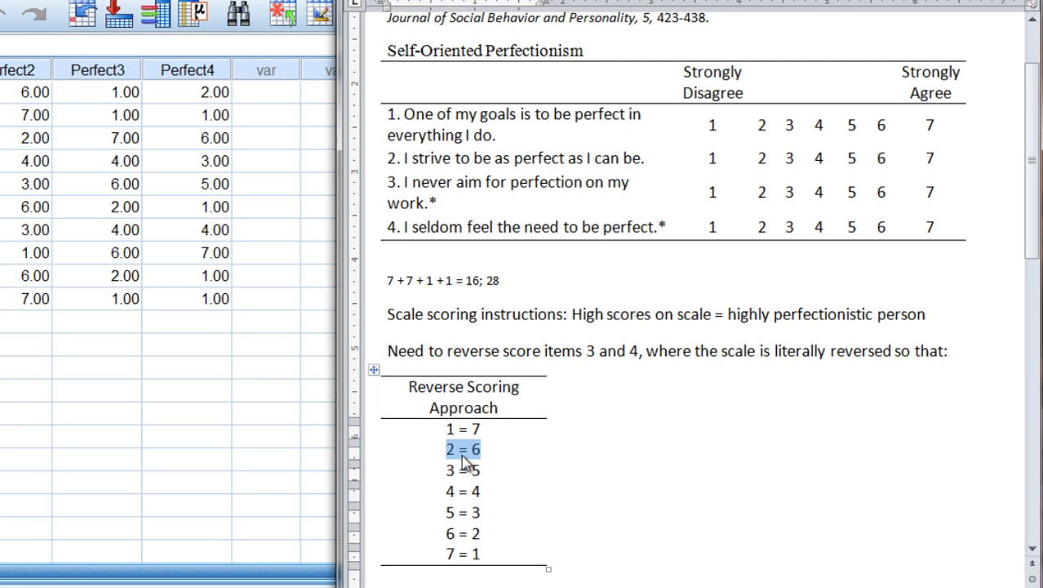
left_click_drag(448, 471, 483, 552)
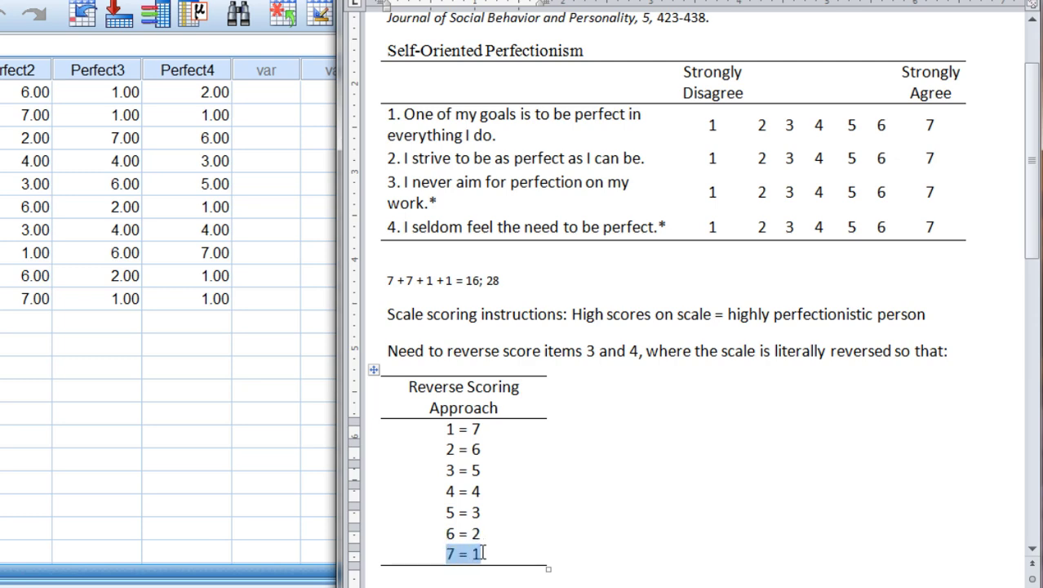
left_click(490, 491)
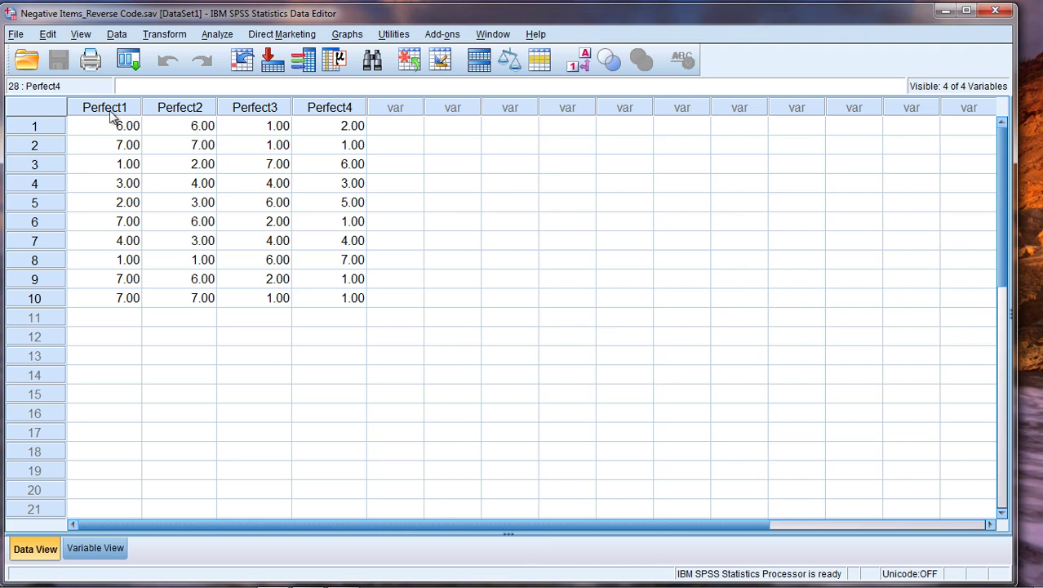
In the Data Editor, select the Perfect1–Perfect4 columns and step through case 1's values.
left_click_drag(119, 115, 302, 115)
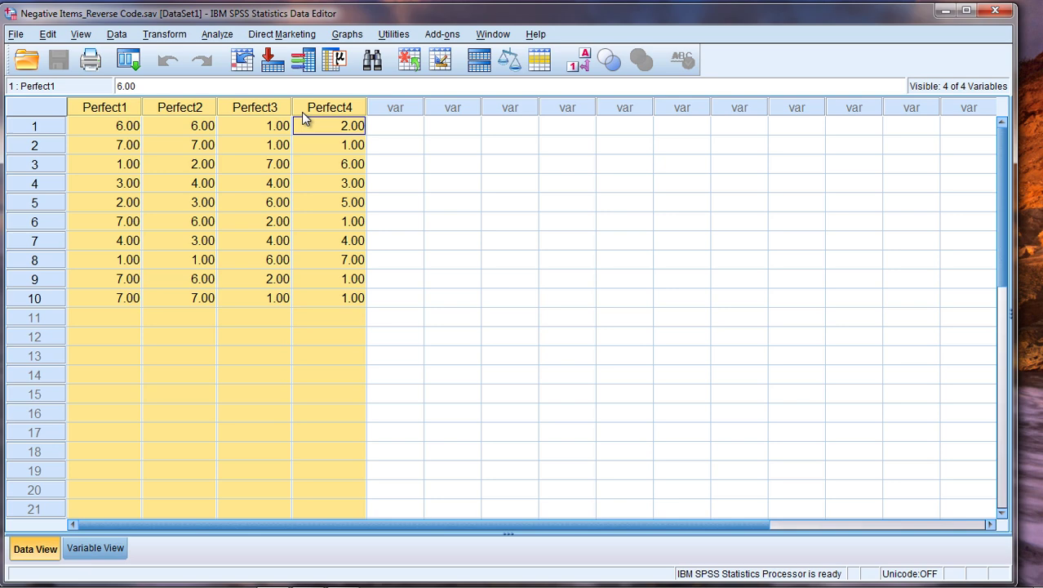
left_click(139, 131)
left_click(51, 132)
left_click(121, 130)
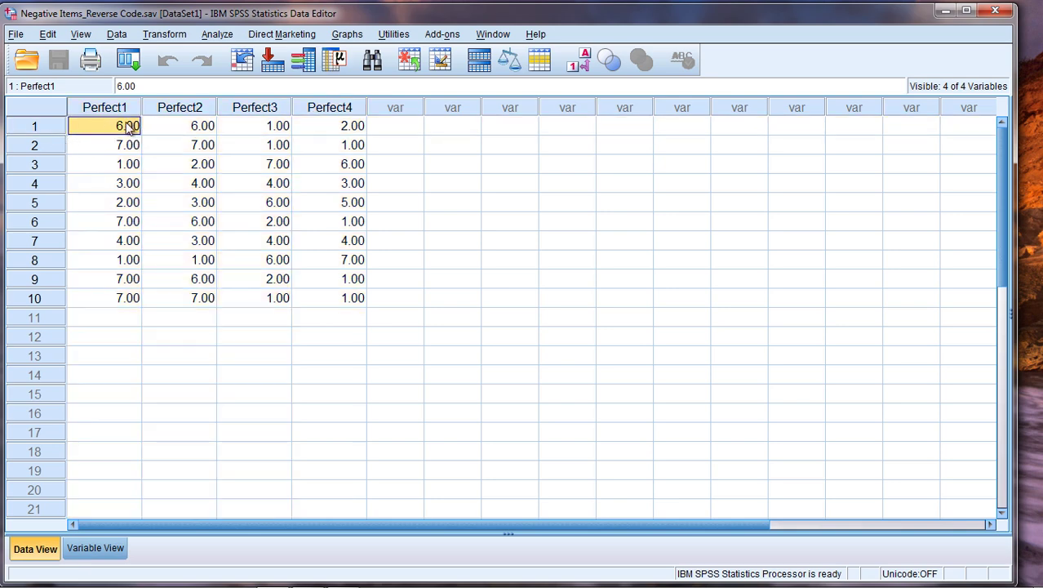
left_click(166, 128)
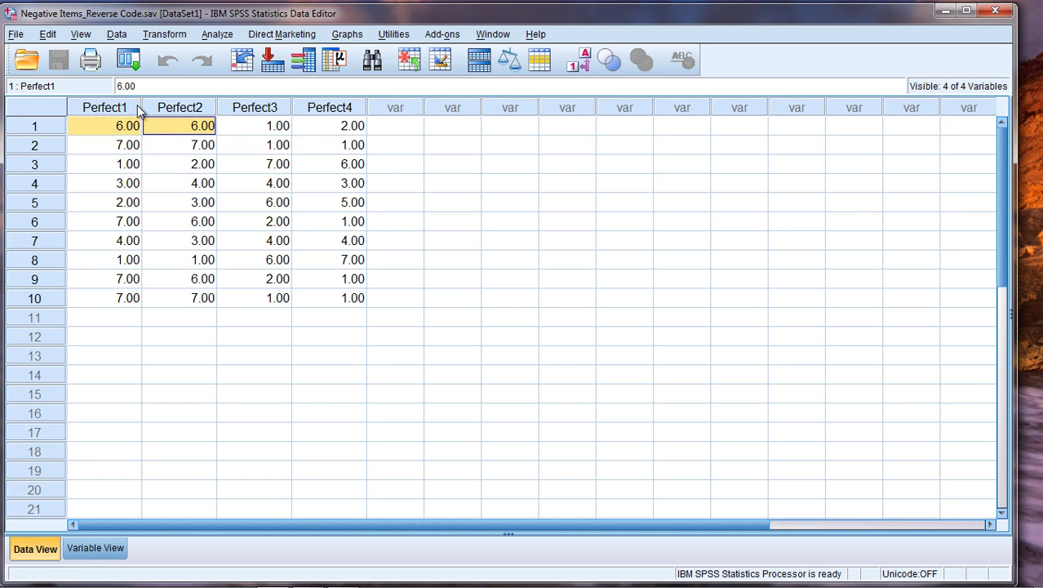
left_click(254, 126)
left_click(316, 131)
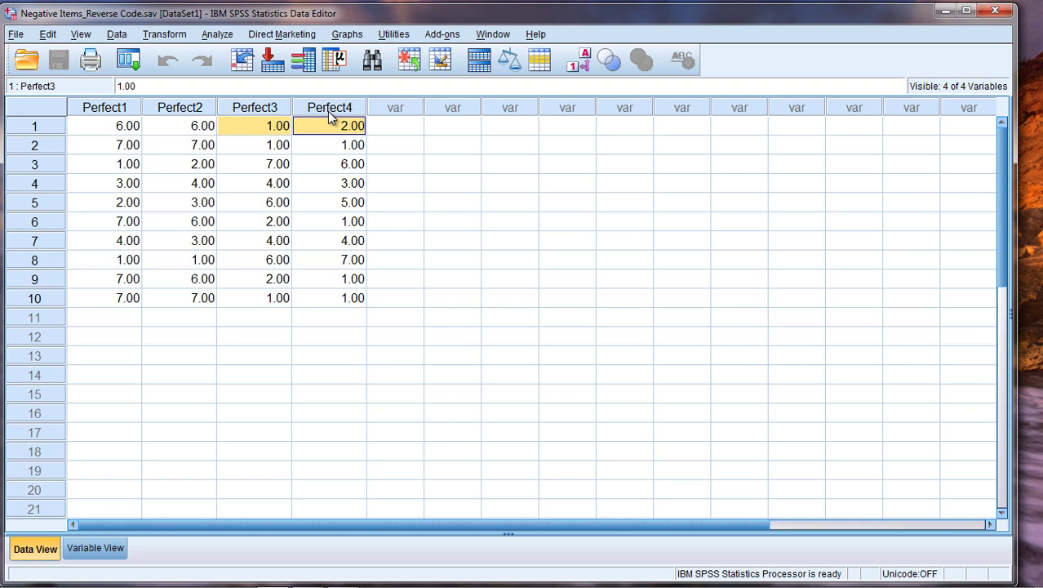
left_click_drag(133, 126, 184, 128)
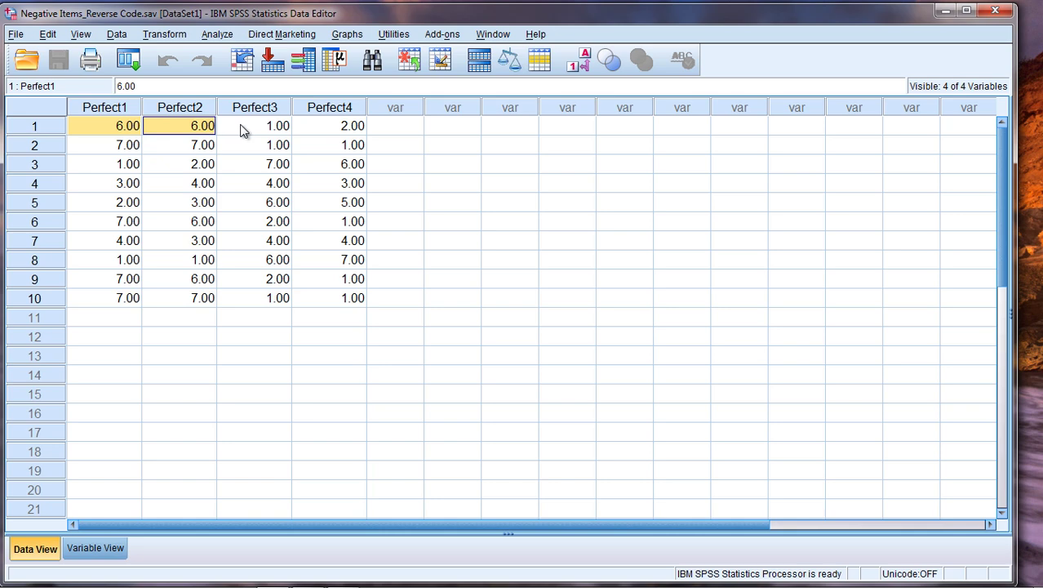
left_click_drag(253, 122, 315, 120)
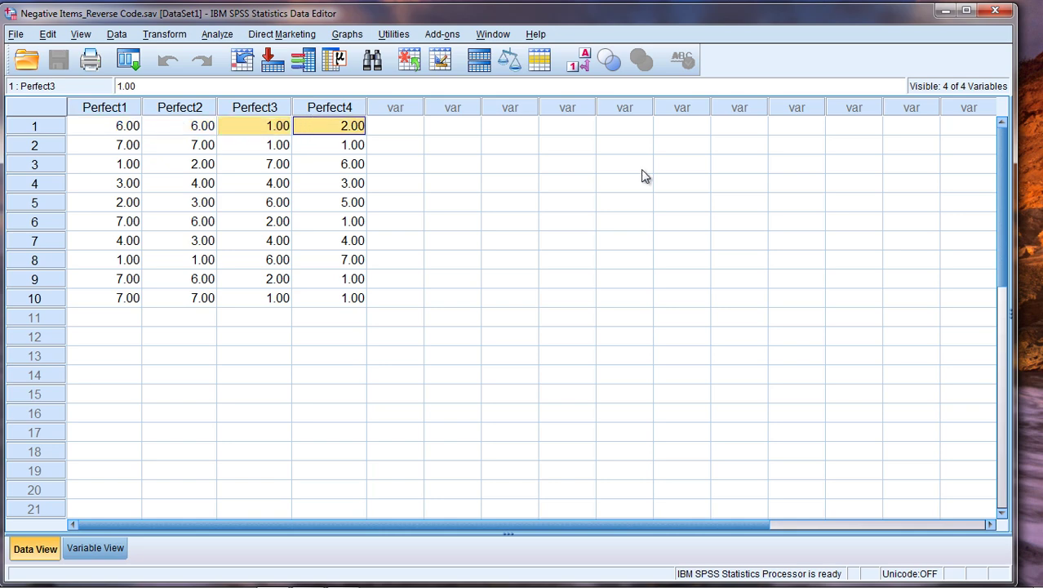
Compare the dataset with the Word instructions, then select the Perfect3 and Perfect4 columns.
left_click(1039, 275)
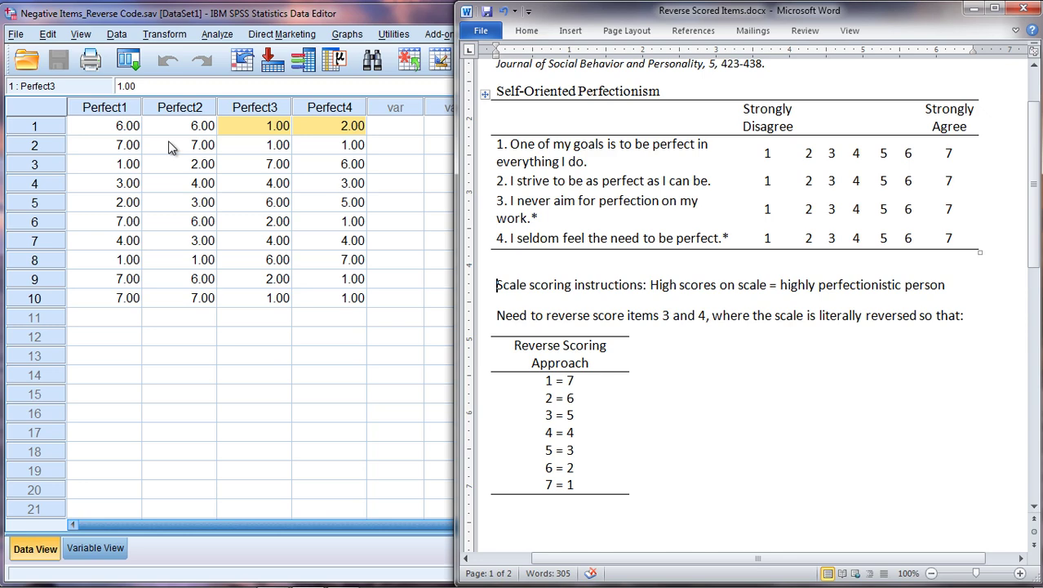
left_click(115, 152)
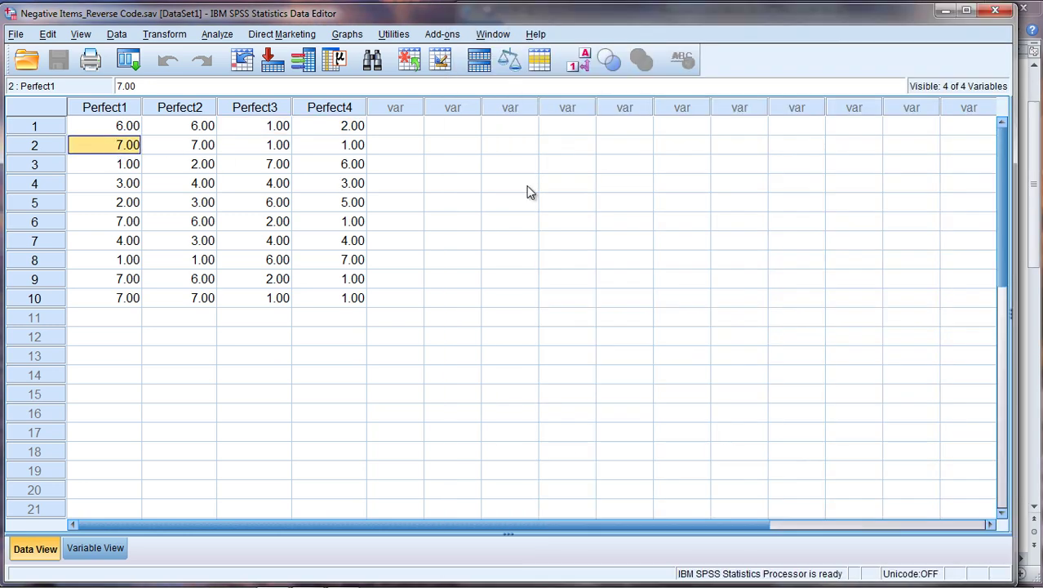
left_click(1033, 290)
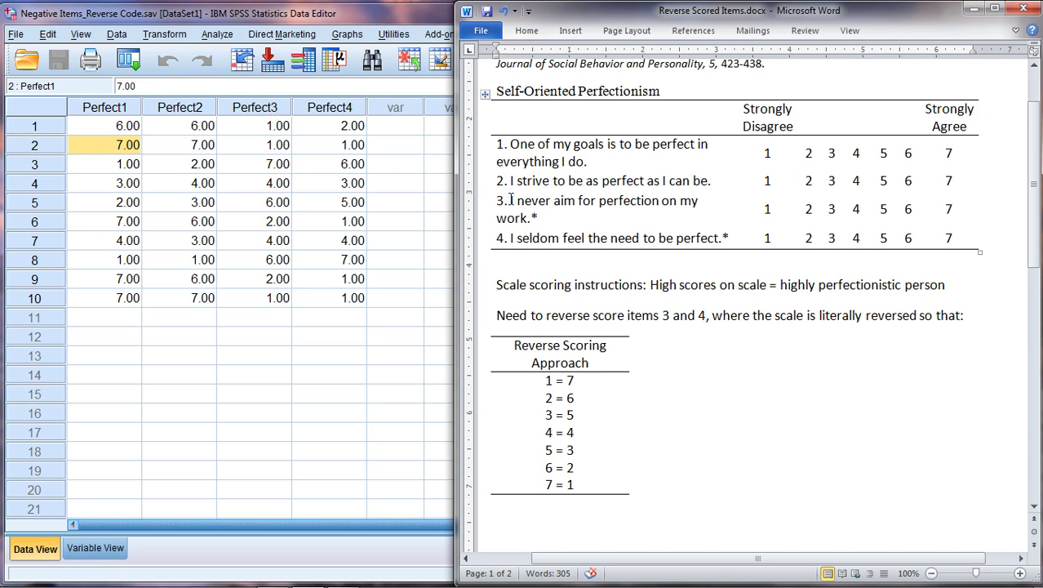
left_click(275, 107)
left_click(315, 106, "shift")
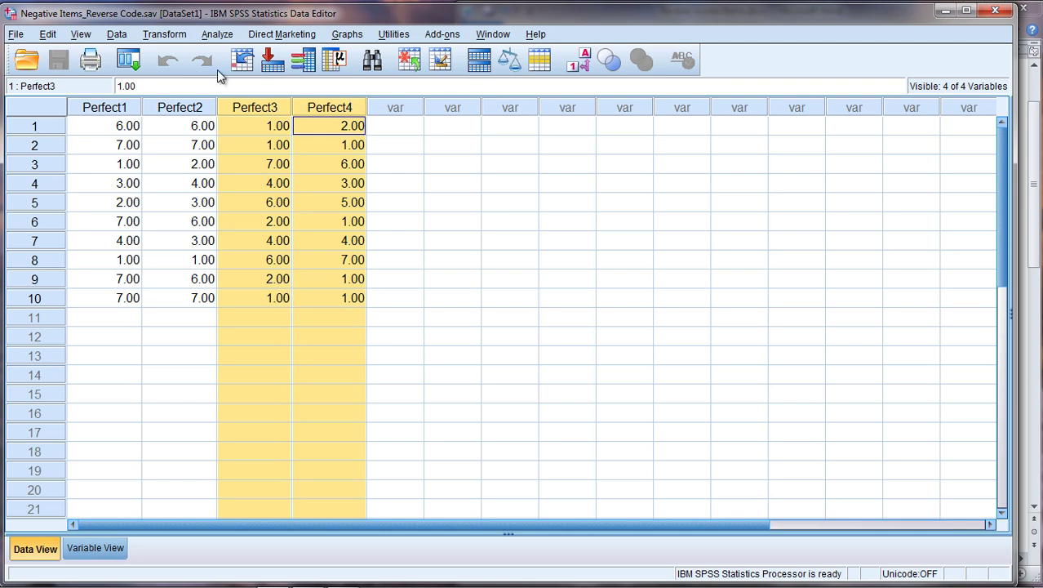
Open the Transform menu, close it without choosing anything, then reopen it.
left_click(163, 34)
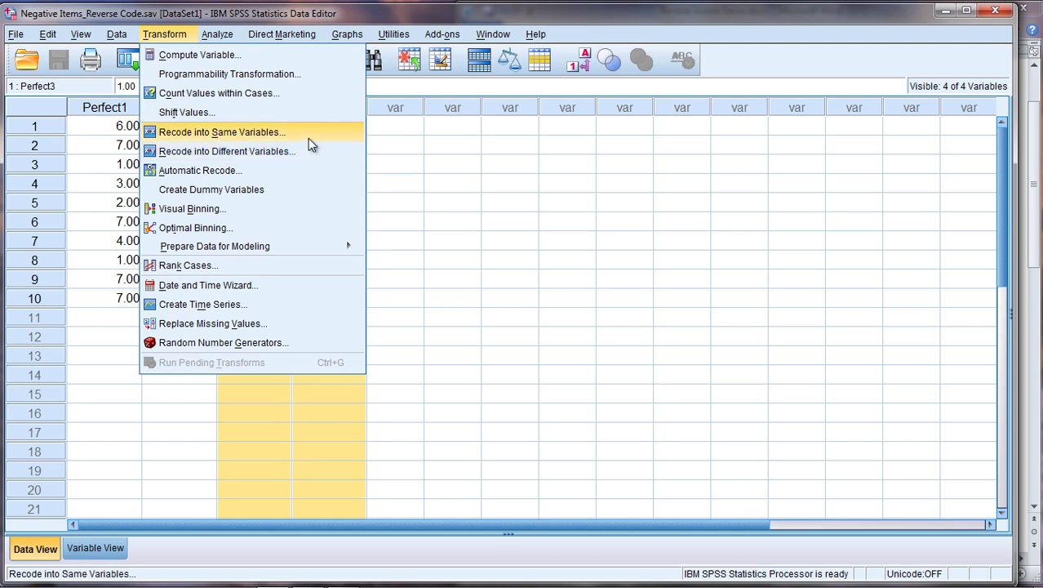
left_click(377, 133)
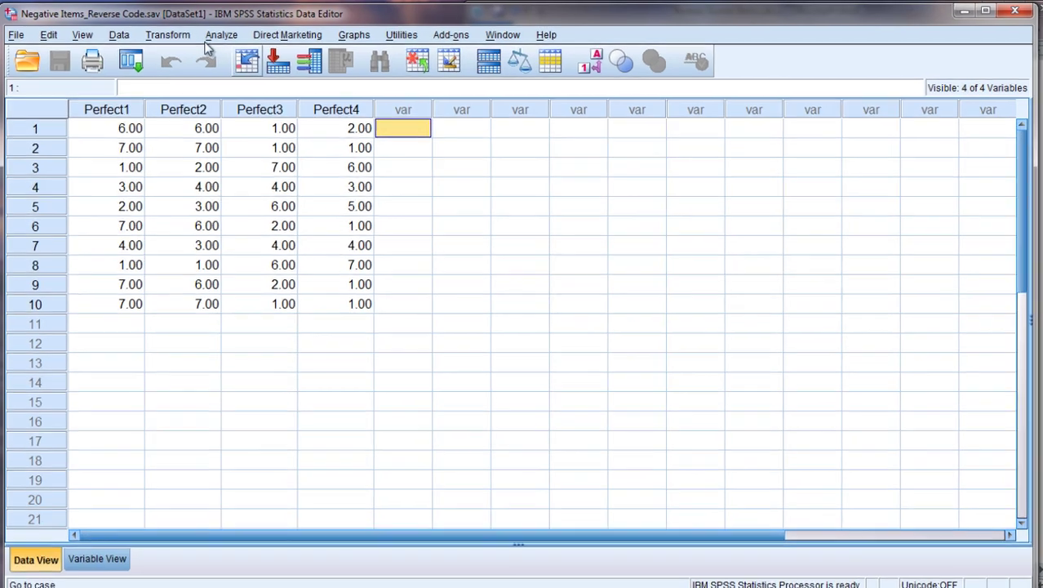
left_click(164, 33)
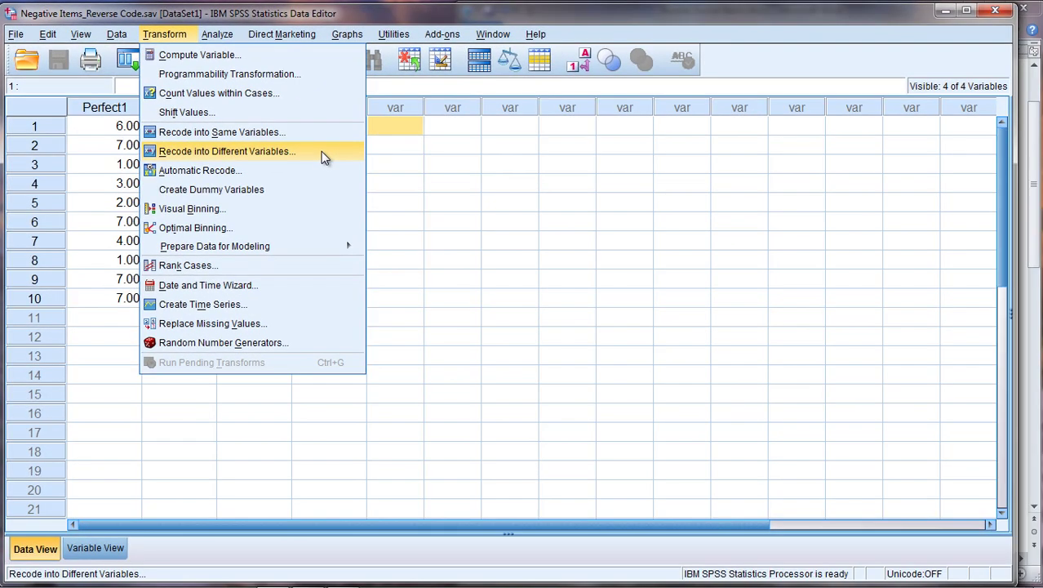
Start Recode into Different Variables and add Perfect3 and Perfect4 as input variables.
left_click(323, 157)
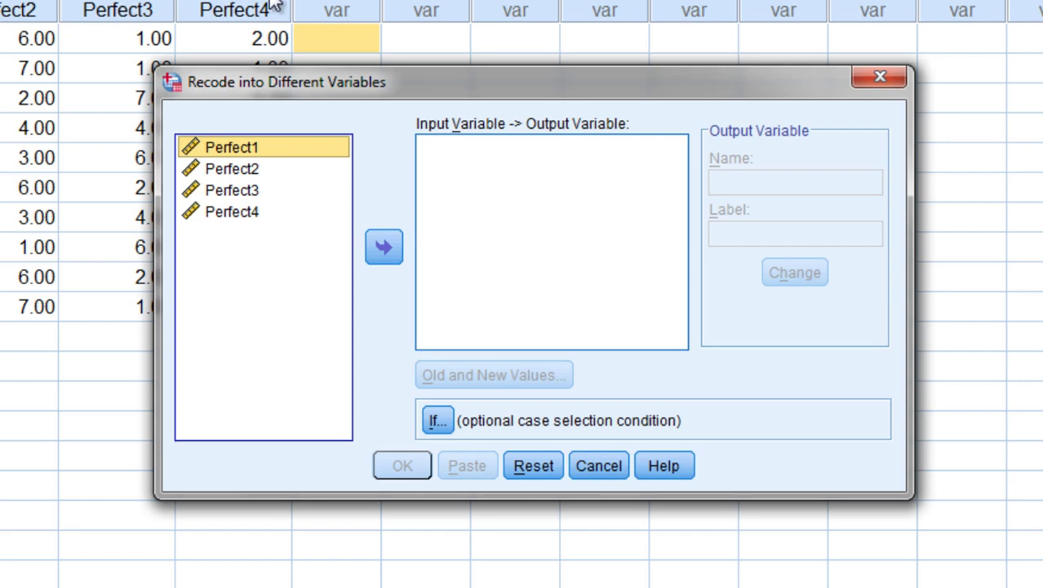
left_click(236, 198)
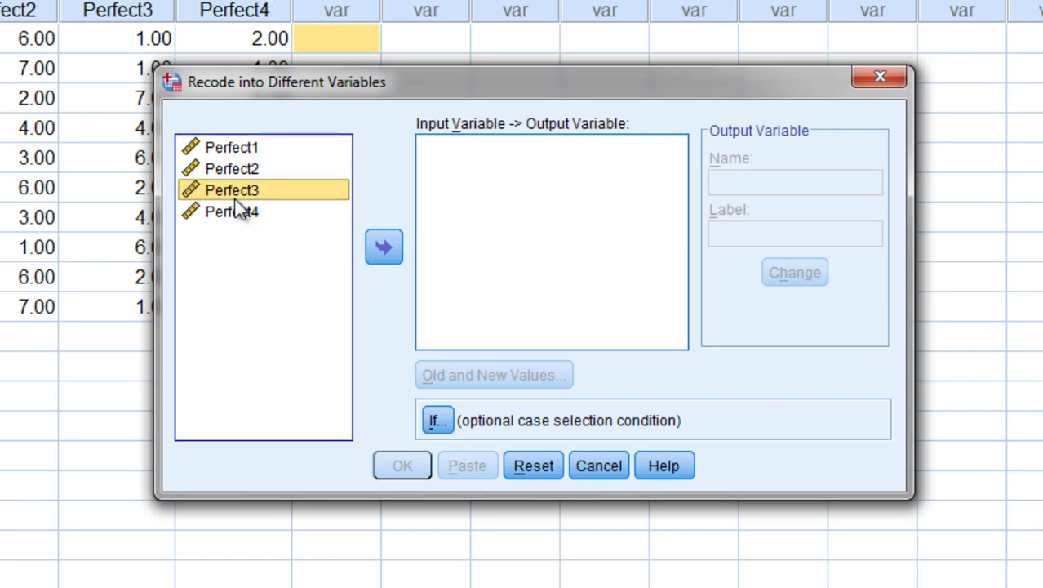
left_click(385, 248)
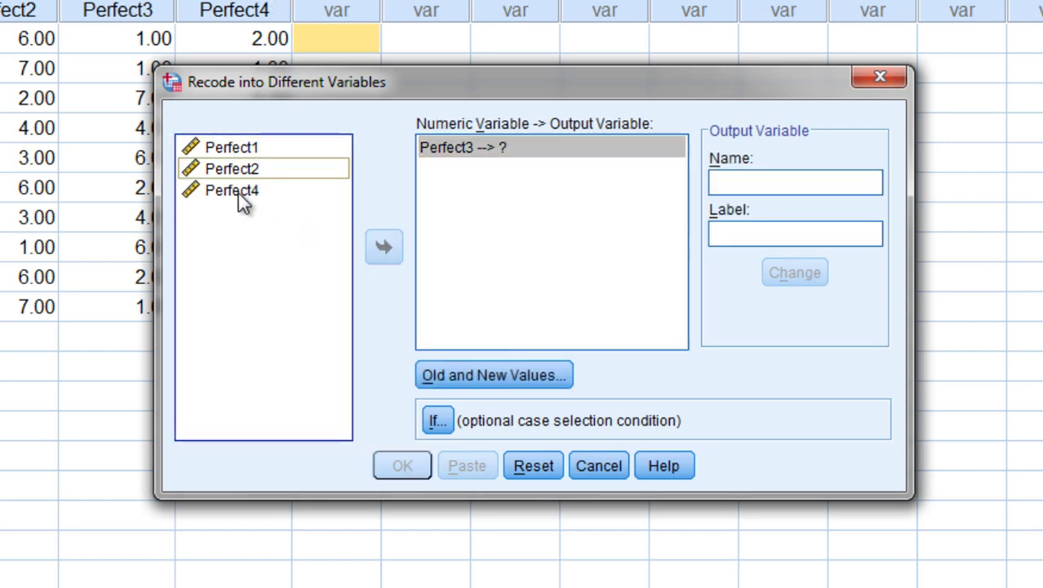
left_click(238, 193)
left_click(370, 254)
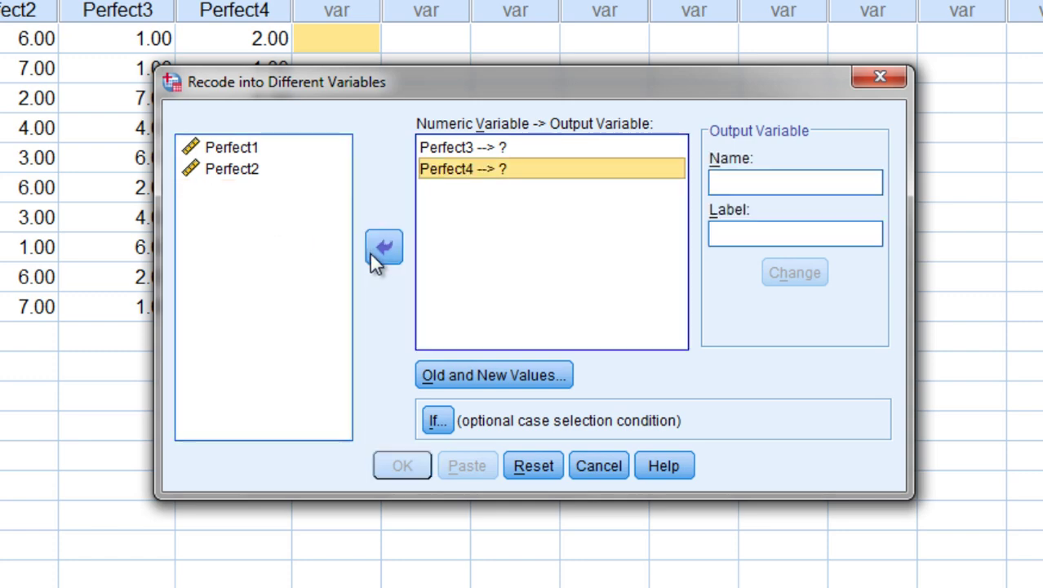
Select the Perfect3 mapping and enter Perfect3_r as its output name.
left_click(454, 149)
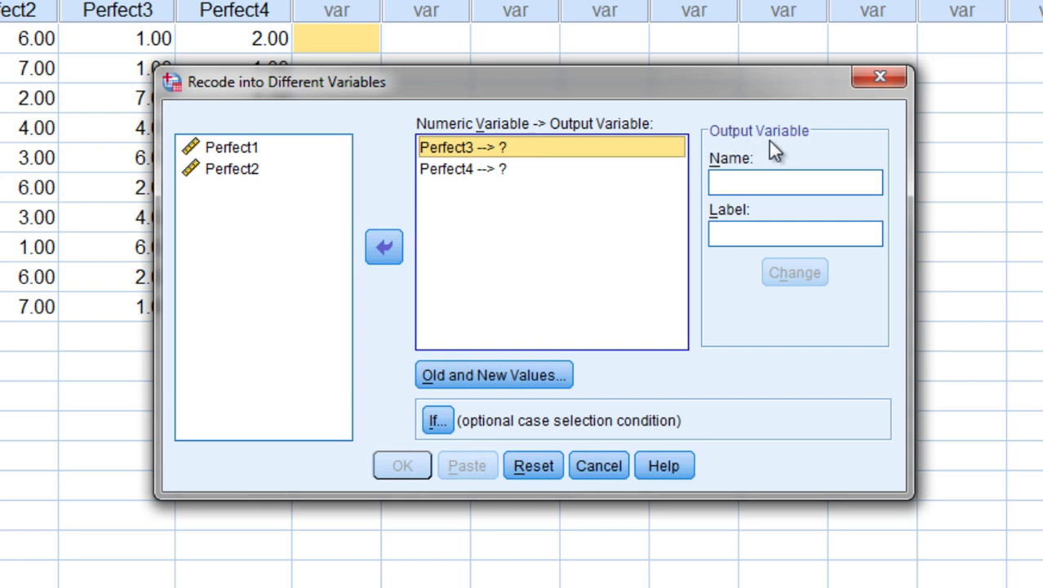
left_click(735, 189)
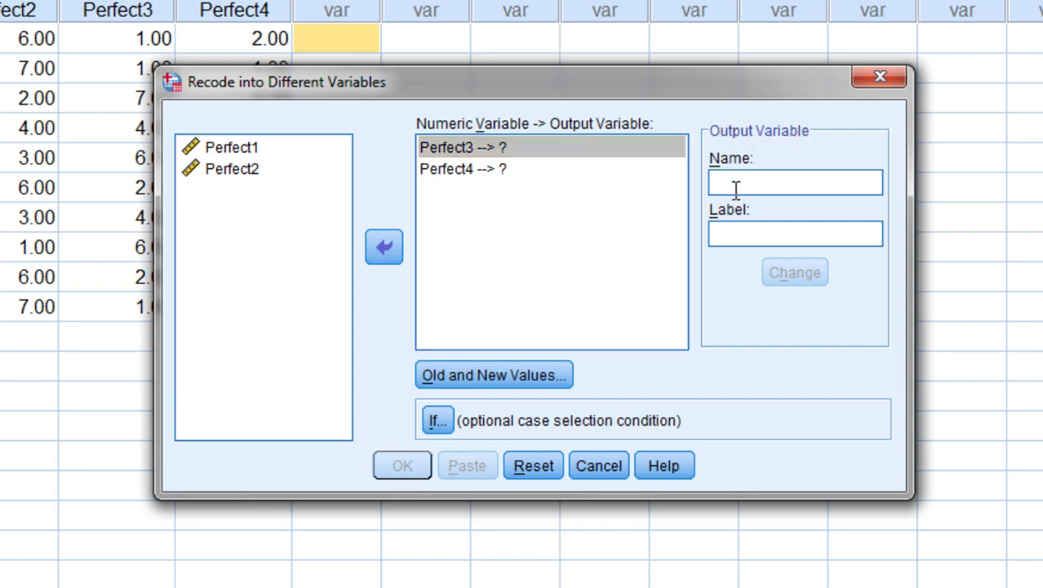
type("Perfec")
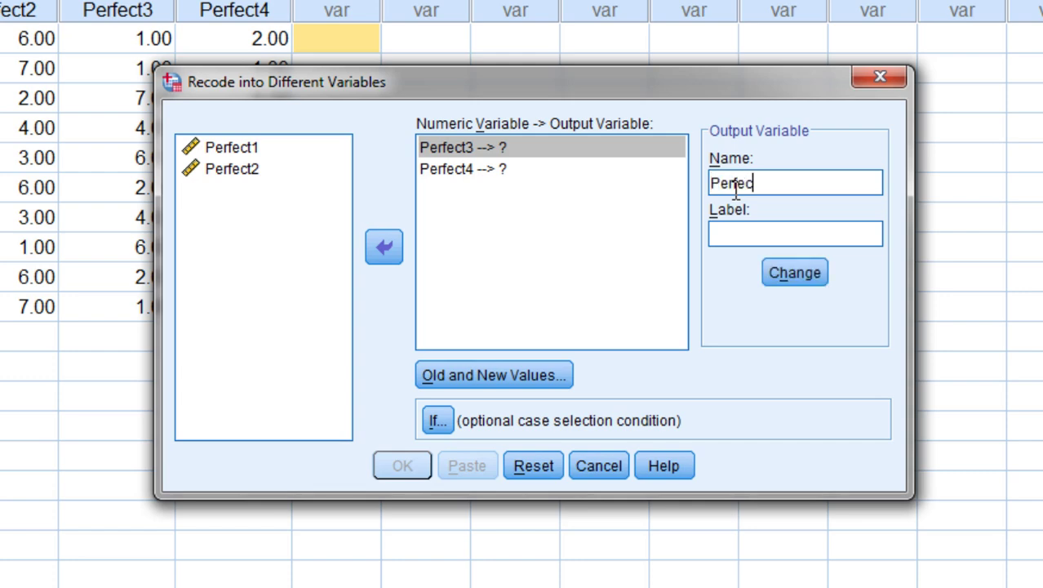
type("t3")
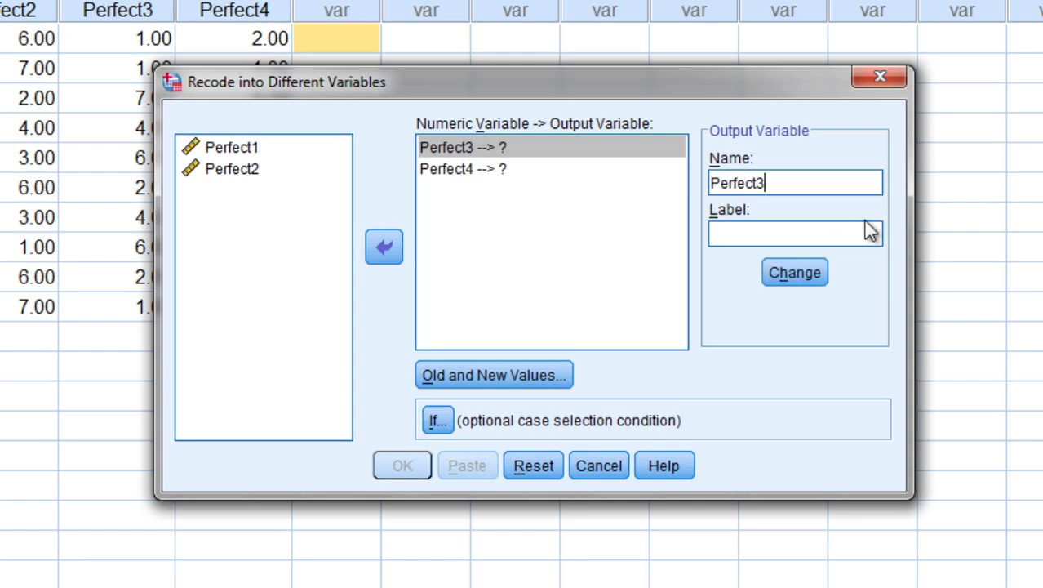
type("_r")
Apply Perfect3_r to Perfect3, name Perfect4's output Perfect4_r, then open Old and New Values.
left_click(791, 280)
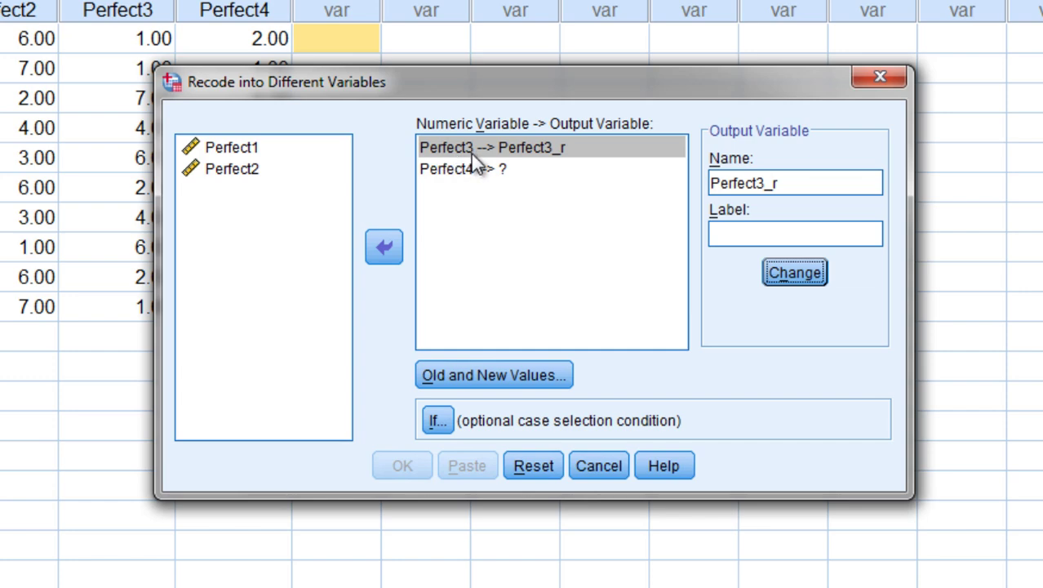
left_click(560, 160)
left_click(445, 174)
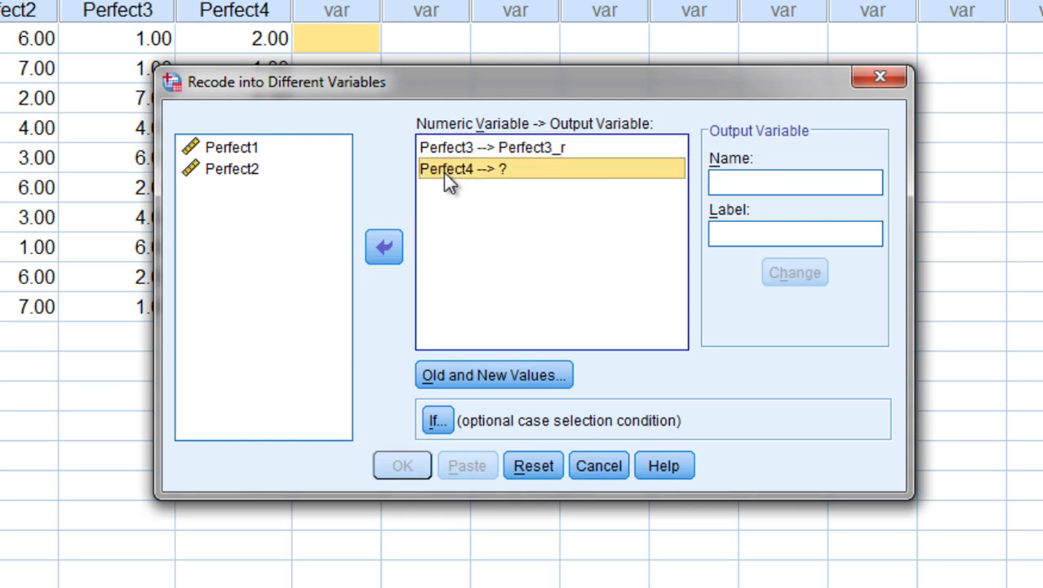
left_click(740, 181)
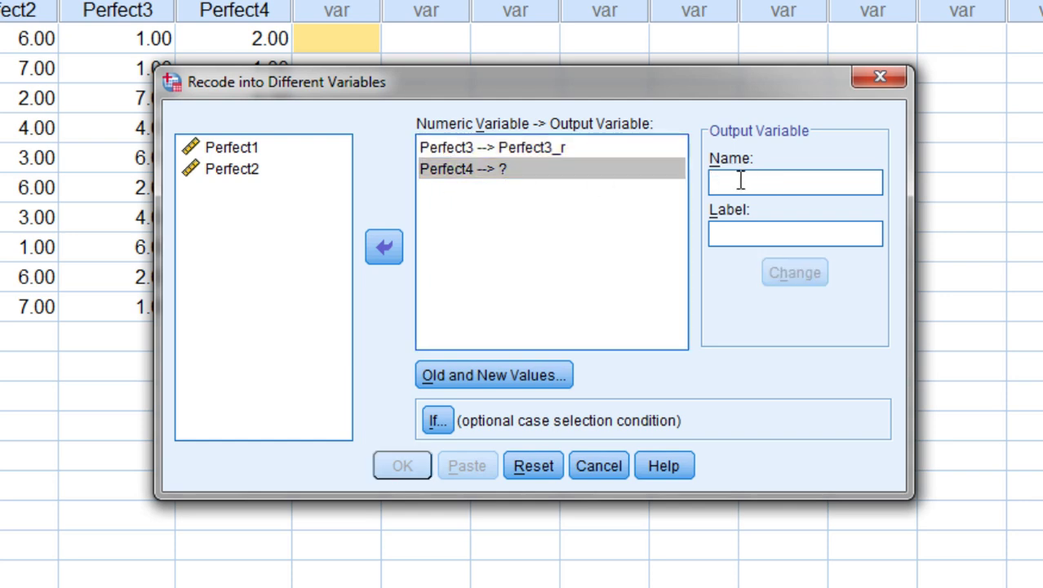
type("Perfect")
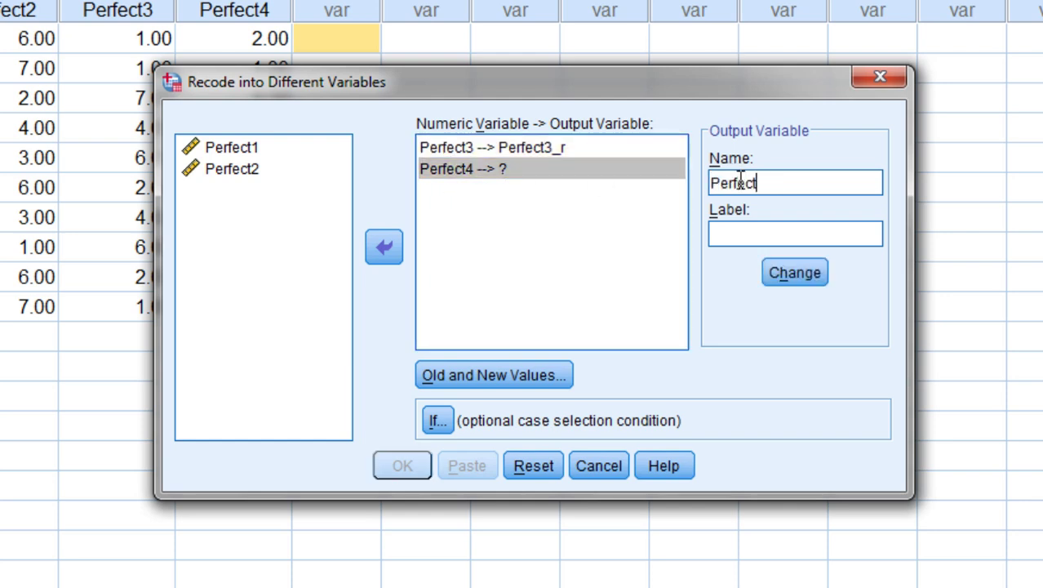
type("4_r")
left_click(793, 271)
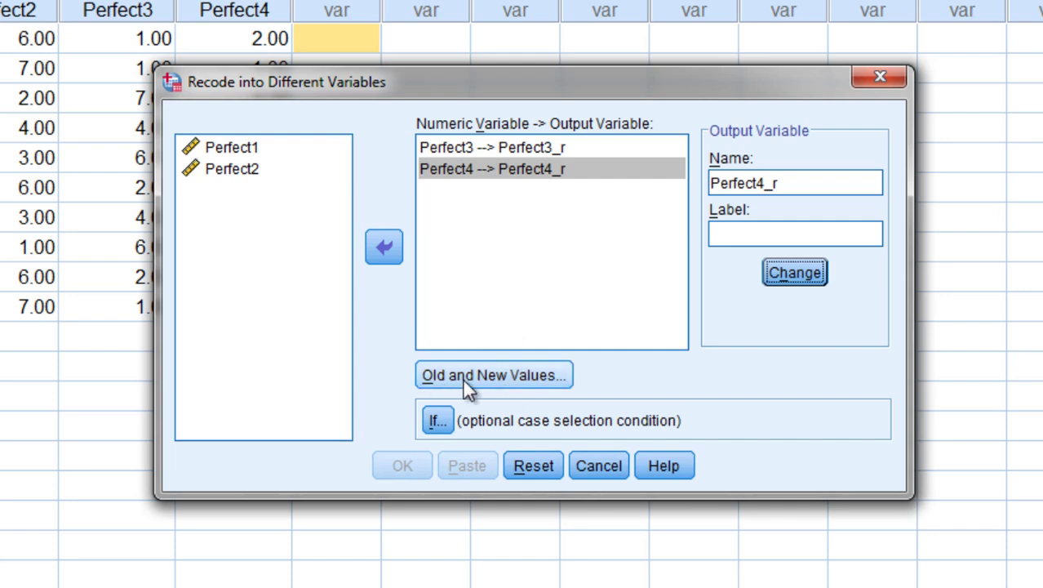
left_click(528, 377)
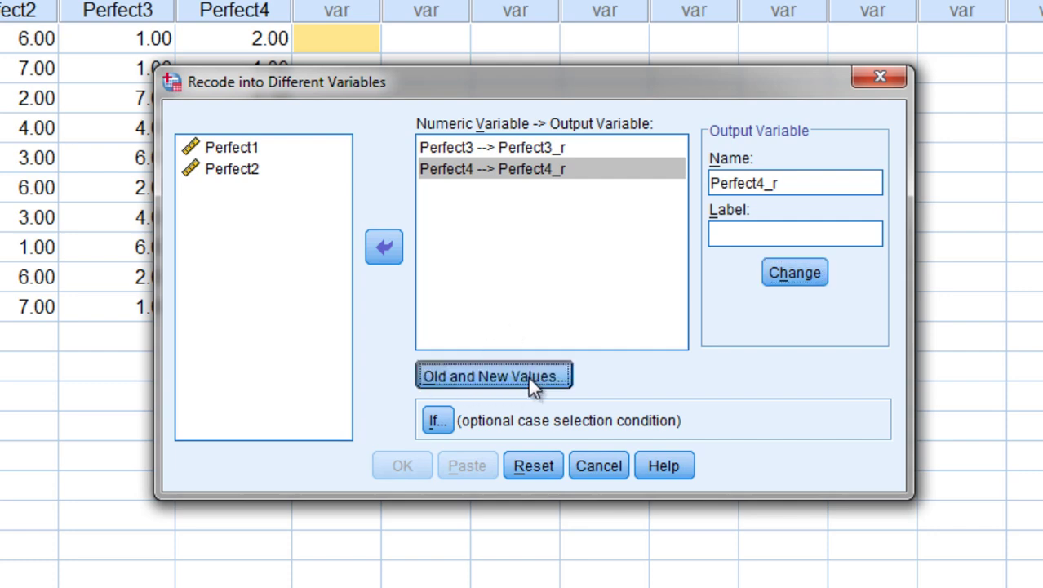